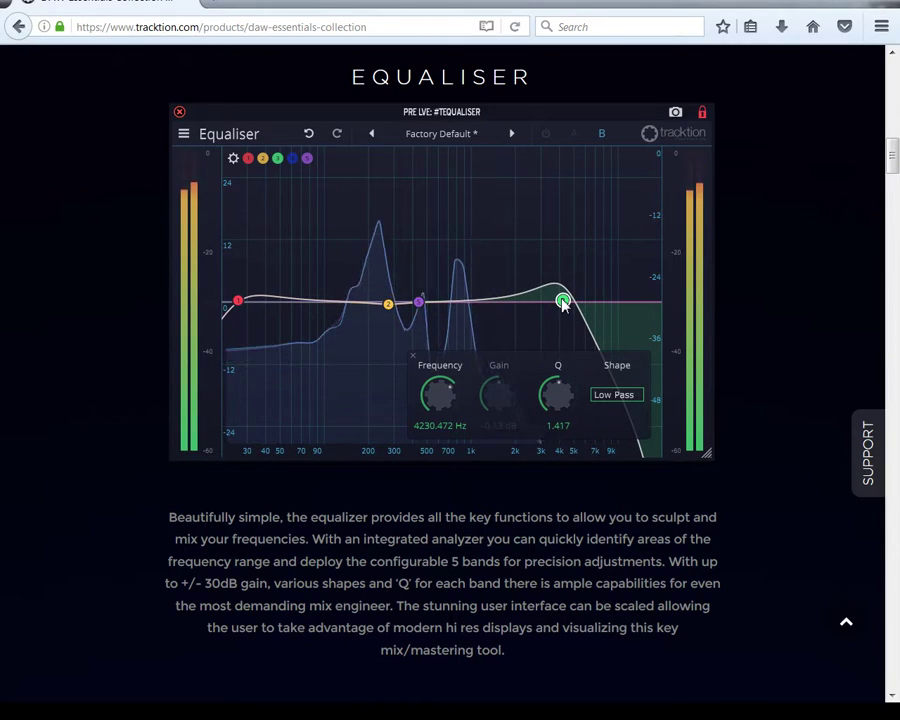
- Raise the low-pass cutoff to about 10101 Hz, then list band 2's filter shape choices
{"action": "left_click_drag", "start_coordinate": [585, 302], "coordinate": [618, 302]}
{"action": "right_click", "coordinate": [618, 302]}
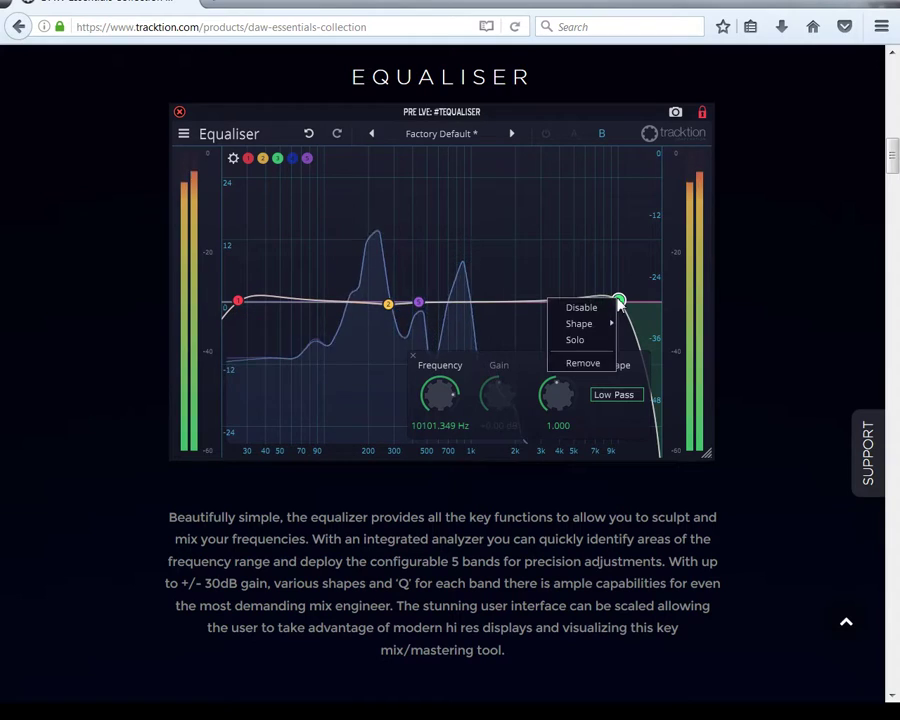
{"action": "left_click", "coordinate": [388, 305]}
{"action": "right_click", "coordinate": [387, 305]}
{"action": "left_click", "coordinate": [470, 395]}
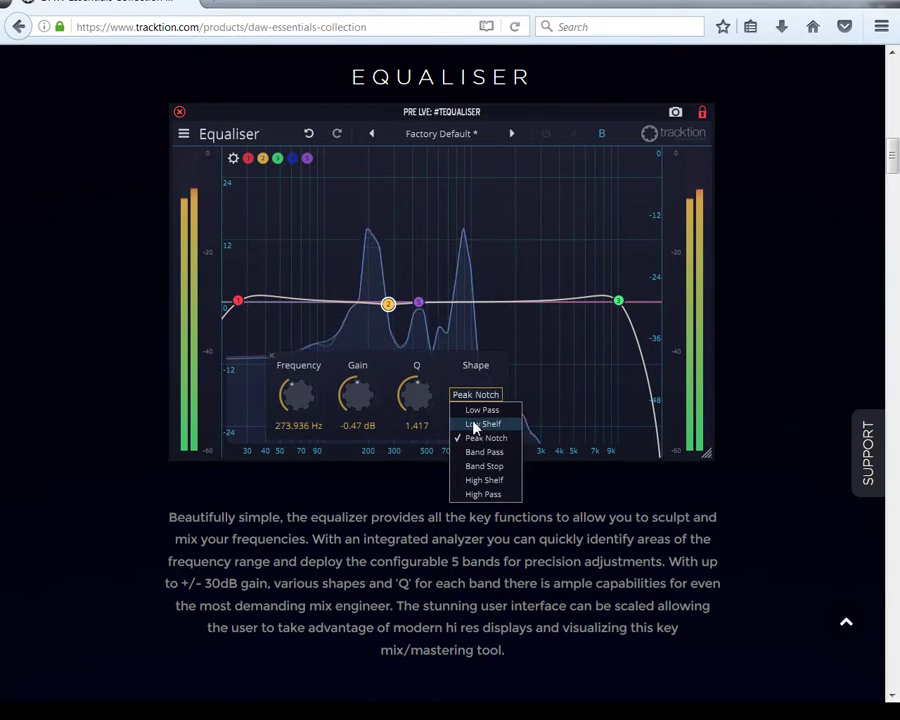
- Make band 2 a low shelf at 122.565 Hz with +0.74 dB gain and Q 0.655
{"action": "left_click", "coordinate": [476, 426]}
{"action": "left_click_drag", "start_coordinate": [390, 305], "coordinate": [328, 253]}
{"action": "scroll", "coordinate": [324, 275], "scroll_direction": "down", "scroll_amount": 5}
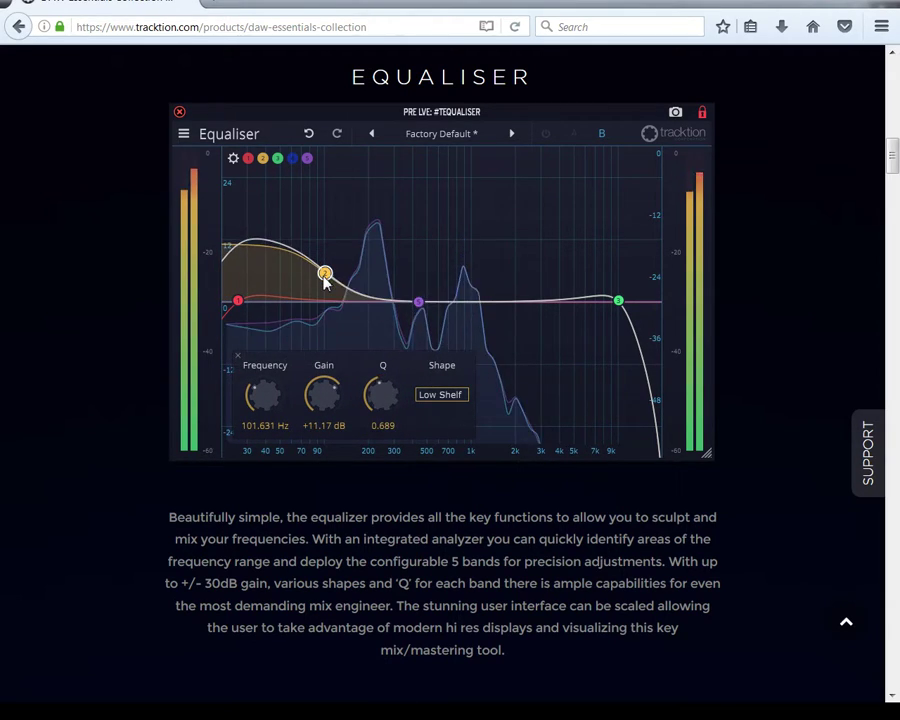
{"action": "scroll", "coordinate": [324, 279], "scroll_direction": "down", "scroll_amount": 3}
{"action": "scroll", "coordinate": [324, 279], "scroll_direction": "down", "scroll_amount": 5}
{"action": "scroll", "coordinate": [324, 279], "scroll_direction": "down", "scroll_amount": 1}
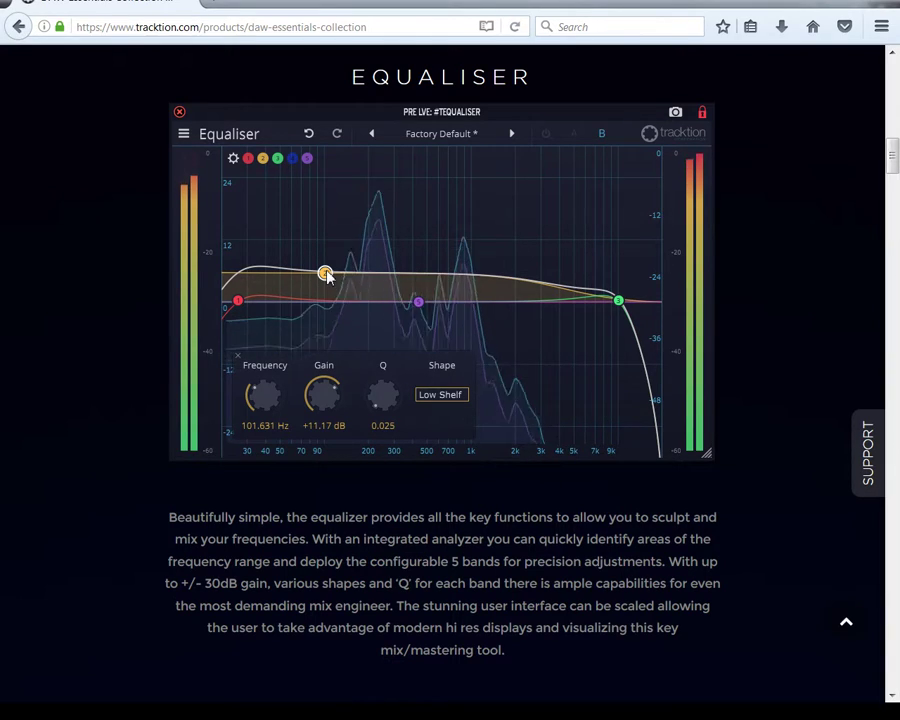
{"action": "left_click_drag", "start_coordinate": [383, 393], "coordinate": [397, 340]}
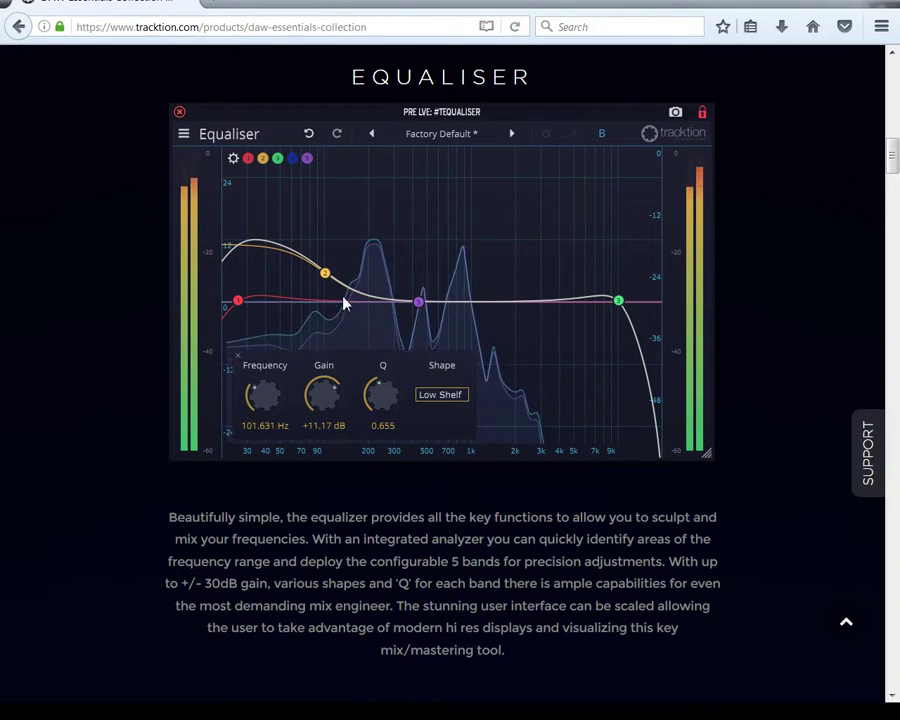
{"action": "left_click_drag", "start_coordinate": [330, 283], "coordinate": [337, 337]}
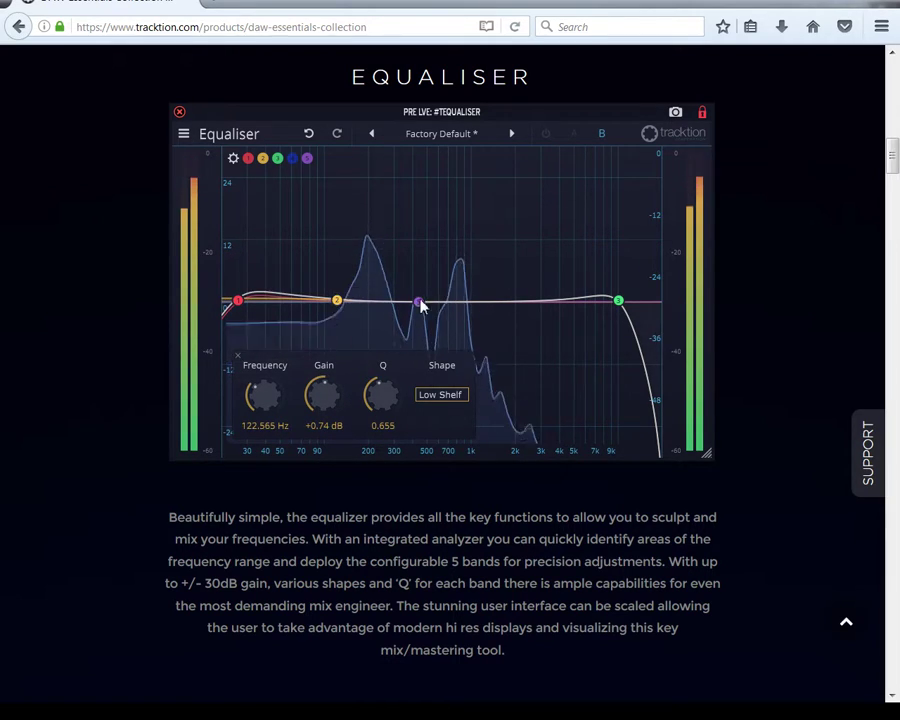
- Switch band 2 to a peak notch at 139.889 Hz, +0.34 dB, Q 0.672
{"action": "left_click", "coordinate": [446, 397]}
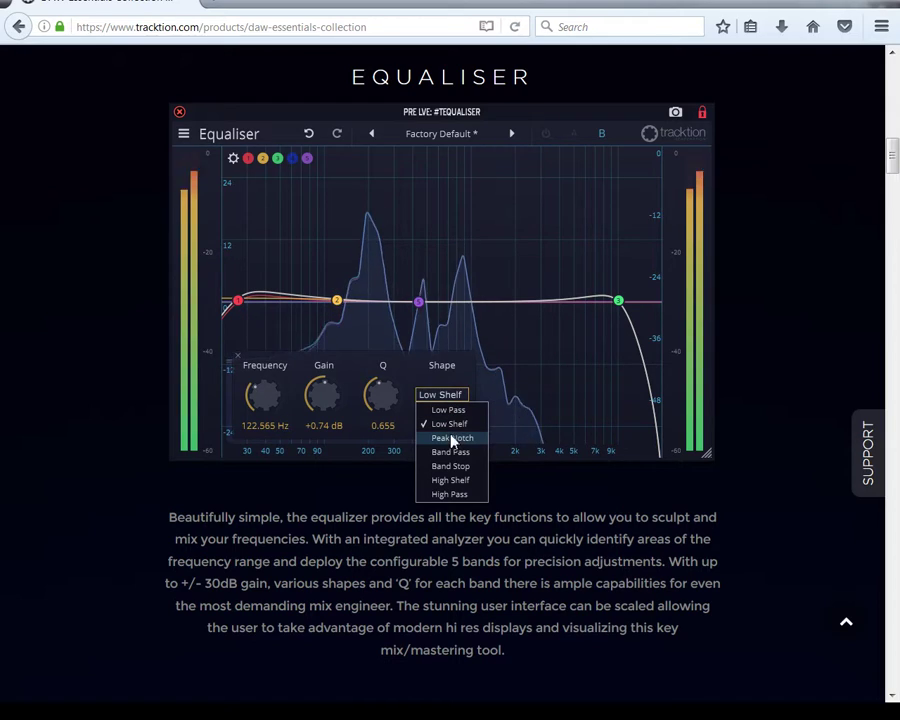
{"action": "left_click", "coordinate": [451, 438]}
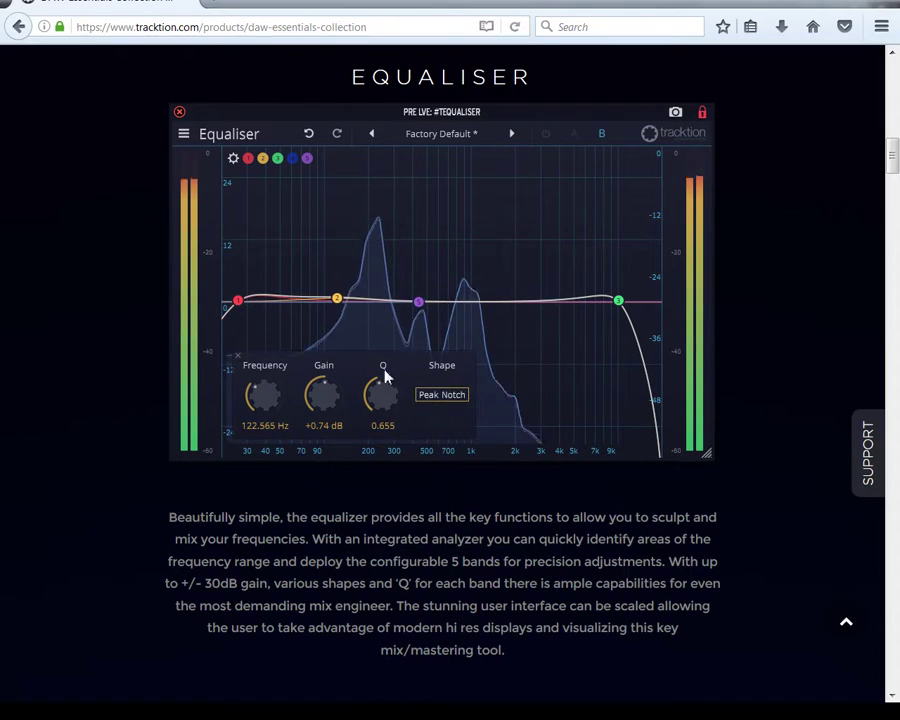
{"action": "left_click_drag", "start_coordinate": [340, 302], "coordinate": [381, 275]}
{"action": "scroll", "coordinate": [380, 272], "scroll_direction": "down", "scroll_amount": 2}
{"action": "scroll", "coordinate": [380, 272], "scroll_direction": "up", "scroll_amount": 6}
{"action": "scroll", "coordinate": [380, 272], "scroll_direction": "up", "scroll_amount": 2}
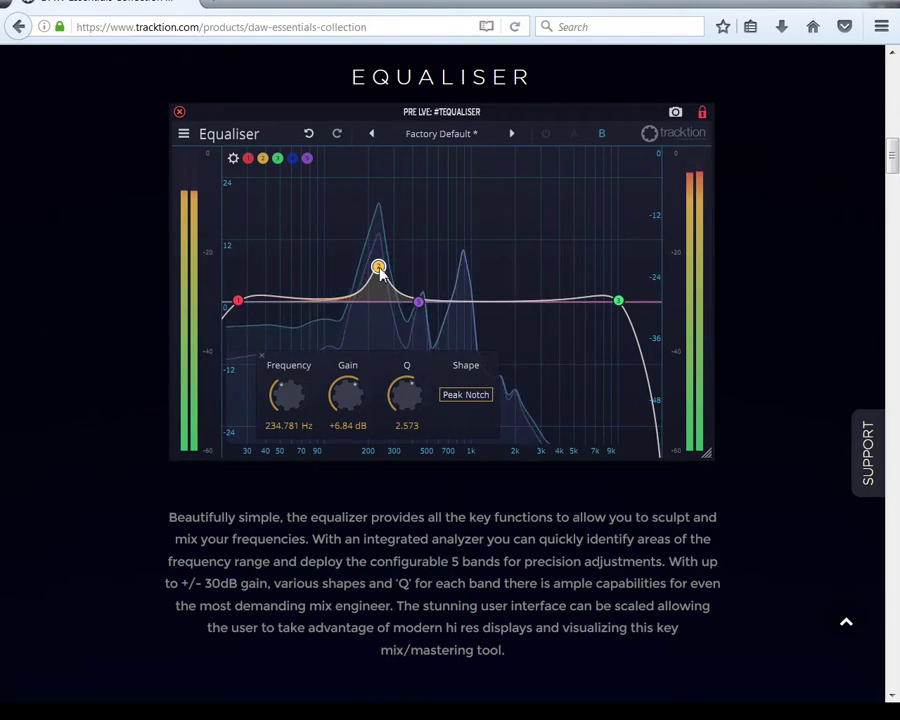
{"action": "scroll", "coordinate": [380, 272], "scroll_direction": "down", "scroll_amount": 4}
{"action": "mouse_move", "coordinate": [416, 399]}
{"action": "left_mouse_down"}
{"action": "mouse_move", "coordinate": [418, 382]}
{"action": "mouse_move", "coordinate": [414, 402]}
{"action": "left_mouse_up"}
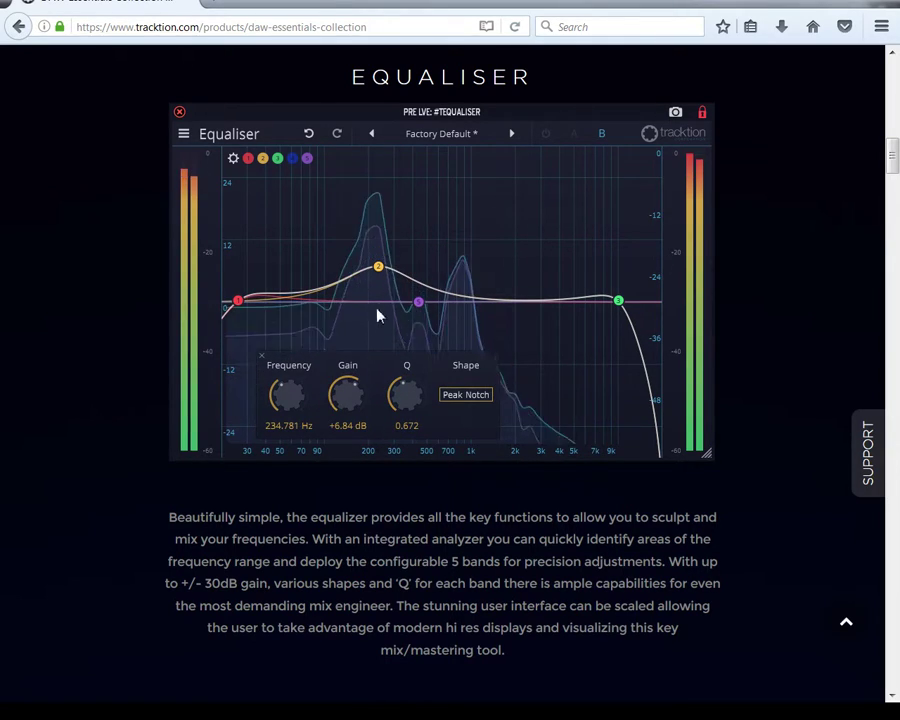
{"action": "left_click_drag", "start_coordinate": [379, 269], "coordinate": [345, 300]}
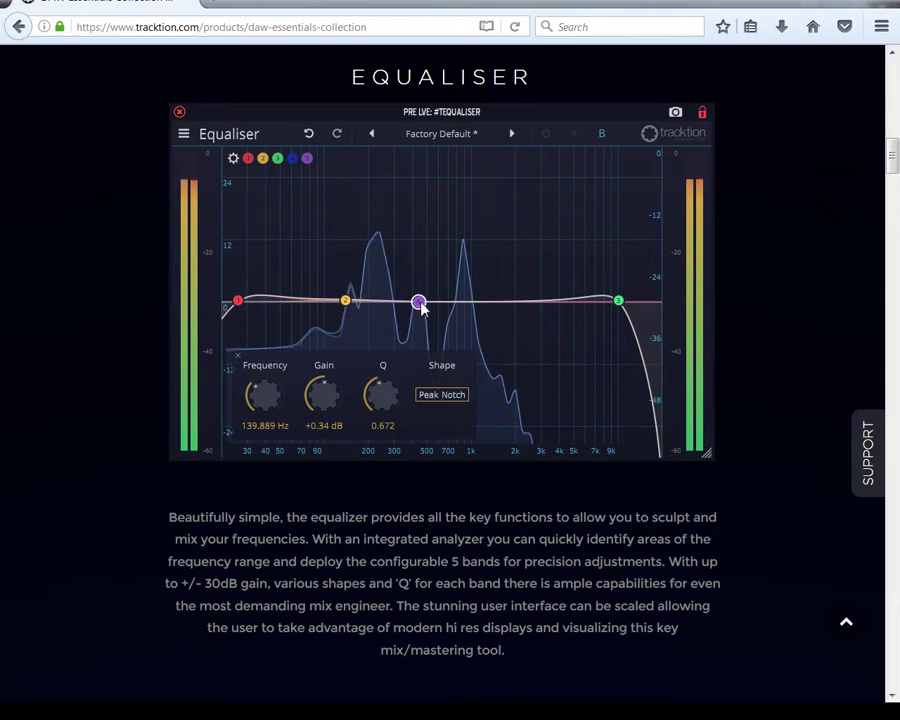
- Turn band 2 into a band-pass filter with Q 0.673, sweeping its centre up then back to about 146 Hz
{"action": "right_click", "coordinate": [345, 301]}
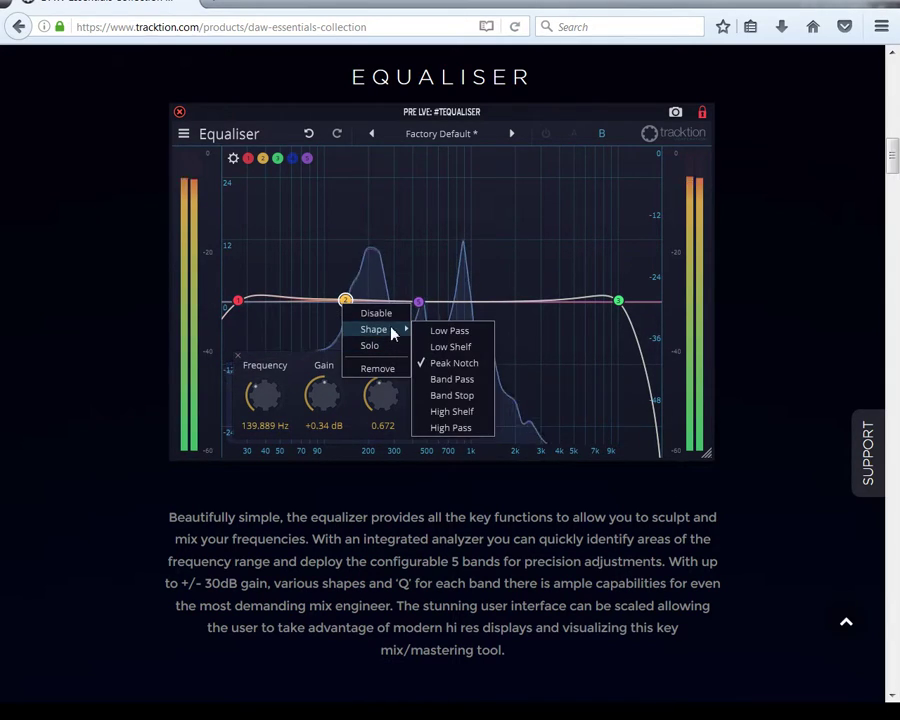
{"action": "left_click", "coordinate": [452, 380]}
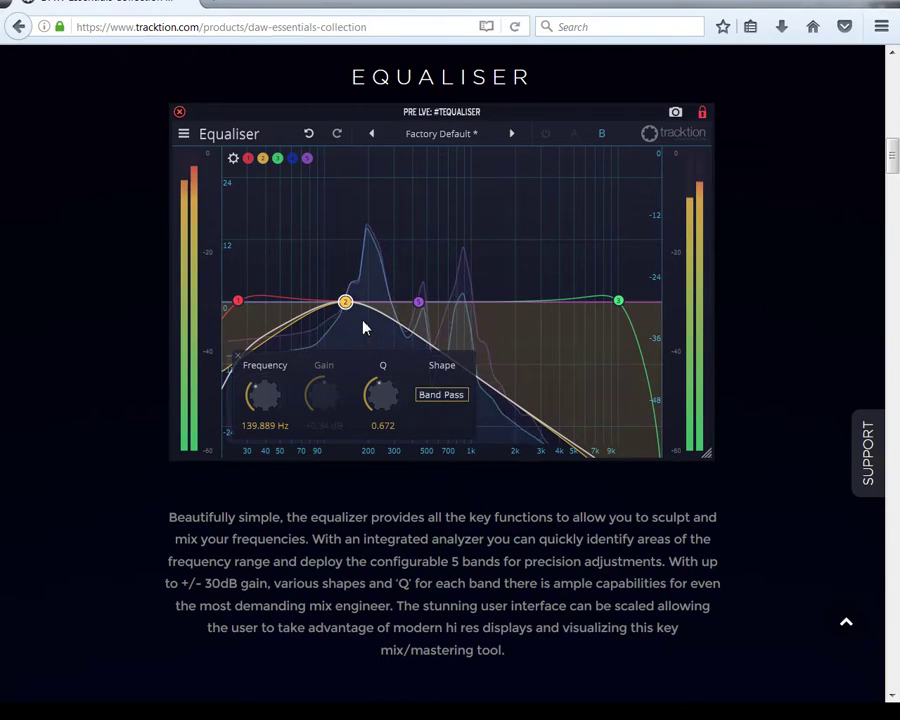
{"action": "left_click_drag", "start_coordinate": [345, 301], "coordinate": [468, 303]}
{"action": "scroll", "coordinate": [471, 304], "scroll_direction": "down", "scroll_amount": 3}
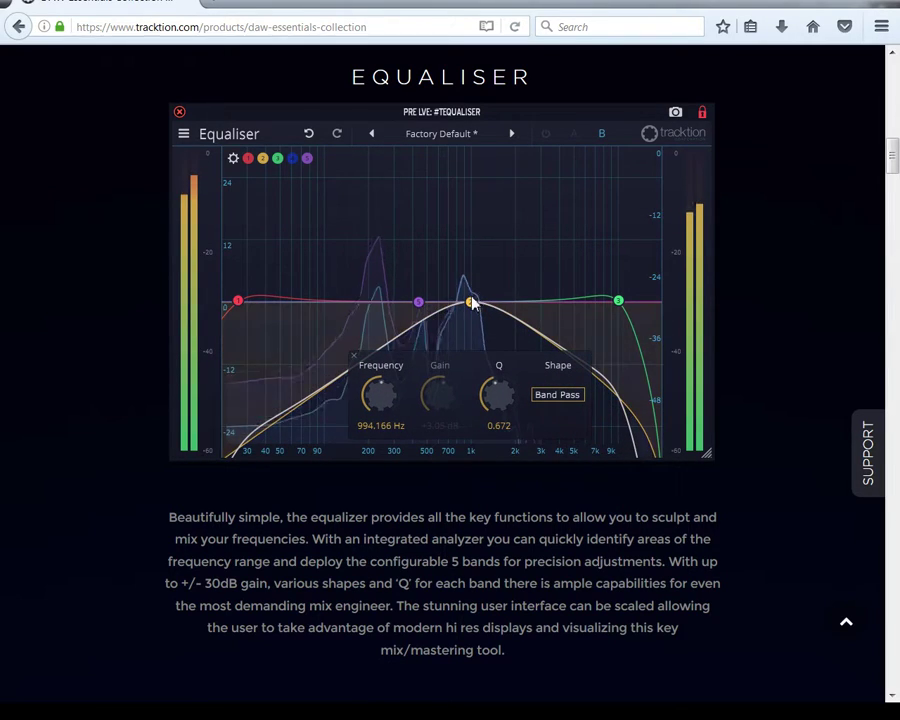
{"action": "scroll", "coordinate": [471, 304], "scroll_direction": "down", "scroll_amount": 3}
{"action": "scroll", "coordinate": [471, 304], "scroll_direction": "up", "scroll_amount": 3}
{"action": "scroll", "coordinate": [471, 304], "scroll_direction": "down", "scroll_amount": 3}
{"action": "scroll", "coordinate": [471, 304], "scroll_direction": "up", "scroll_amount": 3}
{"action": "scroll", "coordinate": [472, 307], "scroll_direction": "up", "scroll_amount": 3}
{"action": "left_click_drag", "start_coordinate": [472, 307], "coordinate": [352, 338]}
- Make band 2 a band-stop notch at 128.088 Hz, narrowed to Q 4.453
{"action": "right_click", "coordinate": [347, 302]}
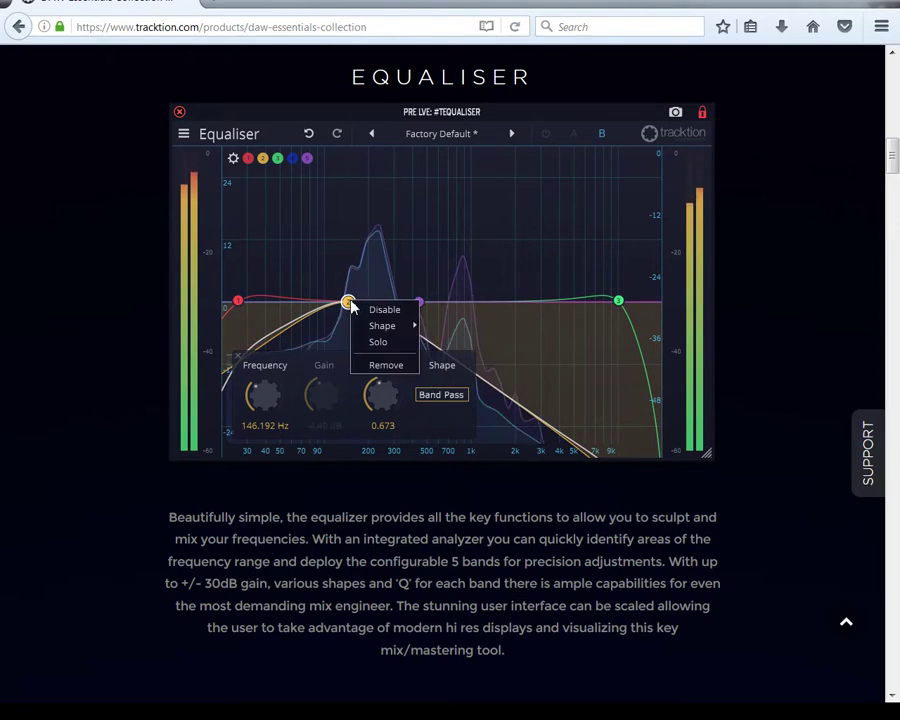
{"action": "mouse_move", "coordinate": [408, 334]}
{"action": "left_click", "coordinate": [456, 394]}
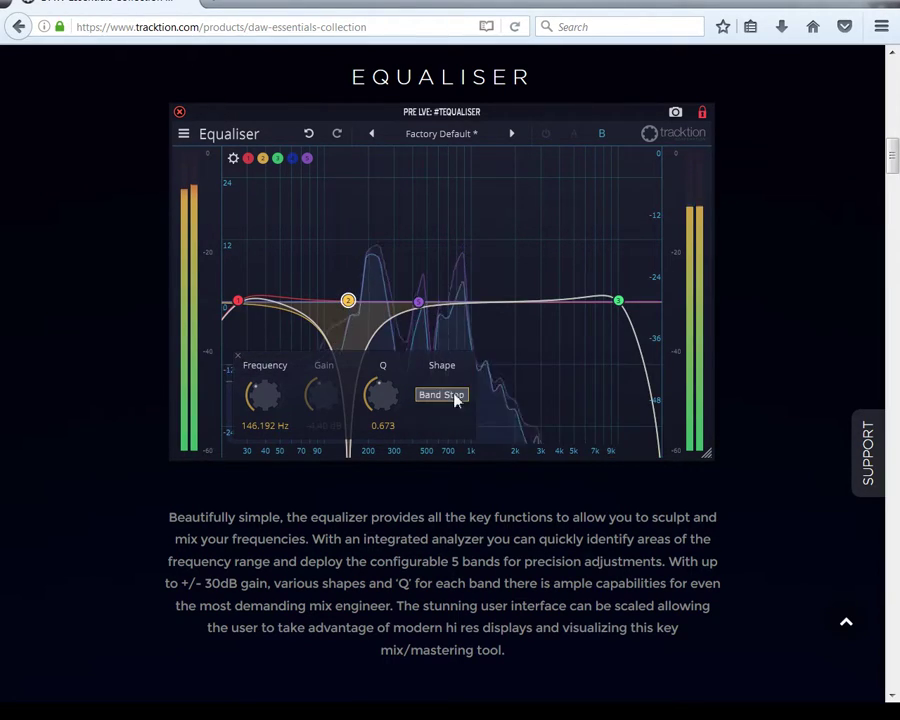
{"action": "mouse_move", "coordinate": [356, 309]}
{"action": "left_mouse_down"}
{"action": "mouse_move", "coordinate": [393, 307]}
{"action": "mouse_move", "coordinate": [353, 318]}
{"action": "left_mouse_up"}
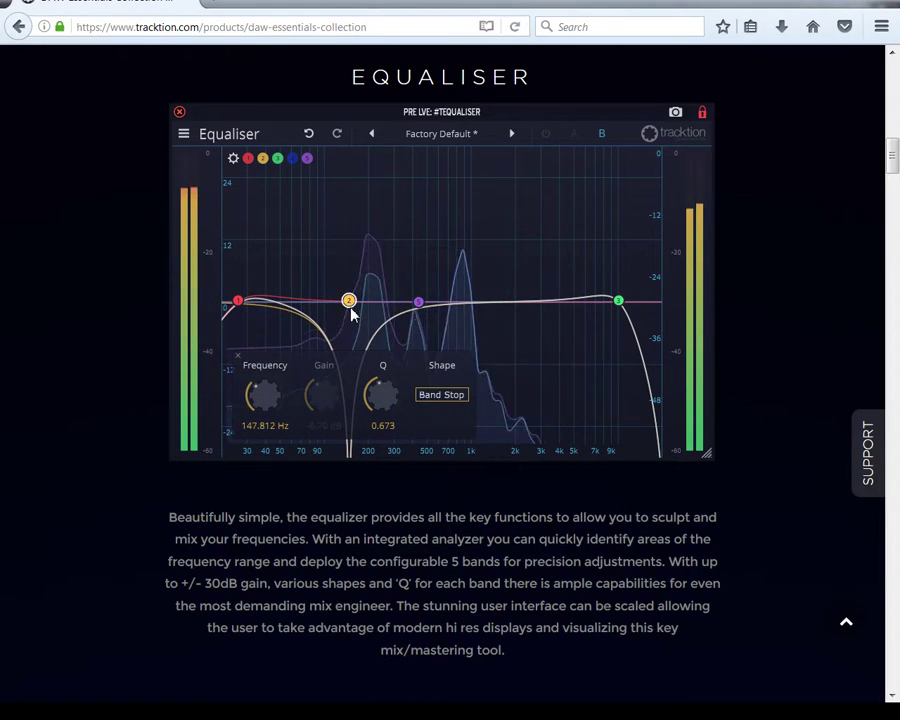
{"action": "scroll", "coordinate": [350, 310], "scroll_direction": "down", "scroll_amount": 5}
{"action": "scroll", "coordinate": [350, 306], "scroll_direction": "down", "scroll_amount": 5}
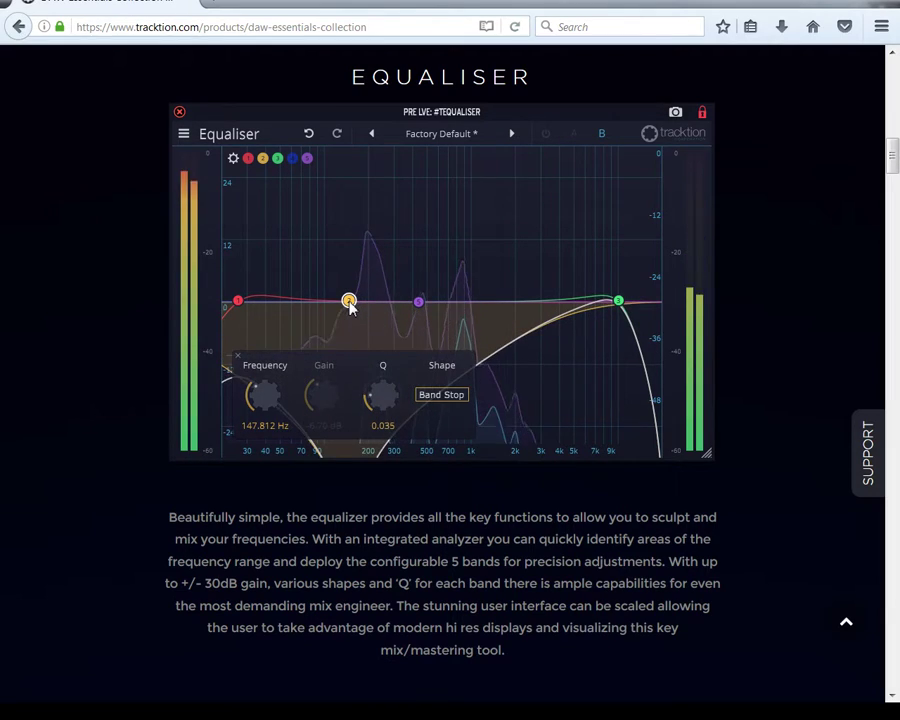
{"action": "left_click_drag", "start_coordinate": [351, 305], "coordinate": [428, 312]}
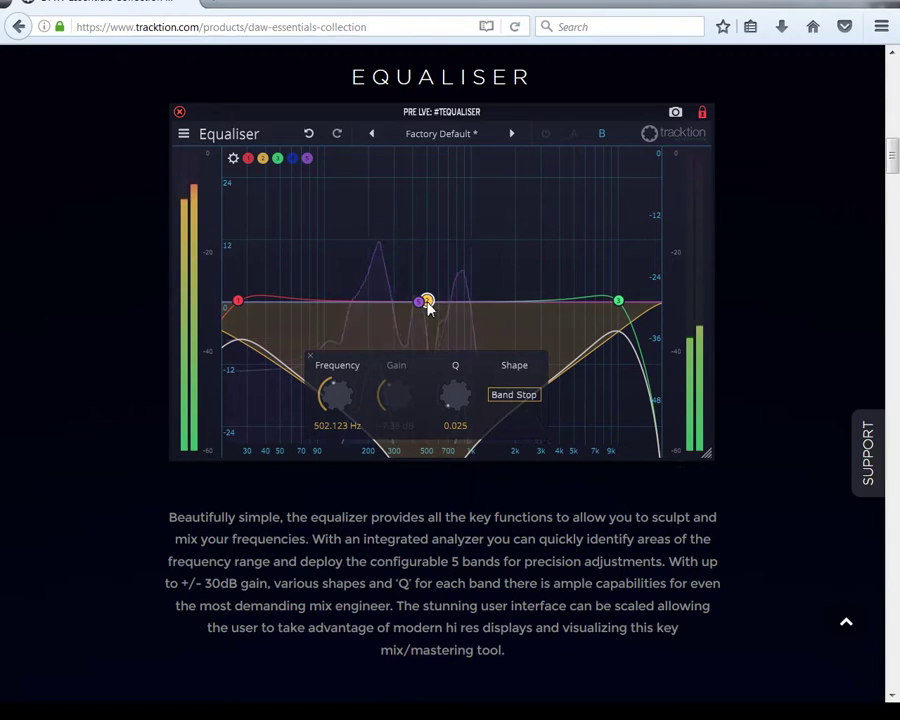
{"action": "left_click_drag", "start_coordinate": [427, 305], "coordinate": [341, 312]}
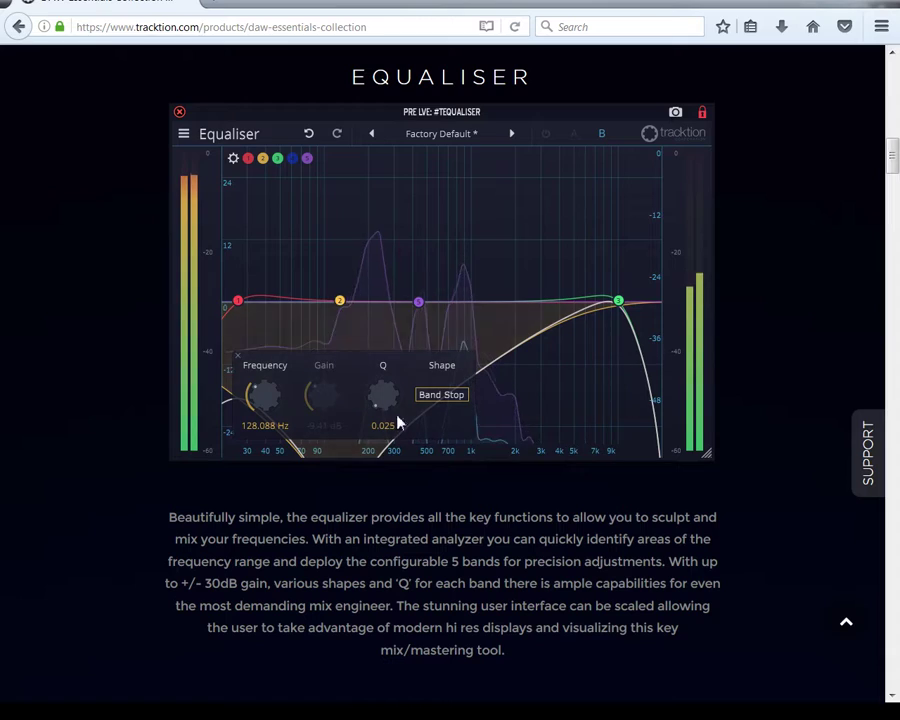
{"action": "left_click_drag", "start_coordinate": [380, 373], "coordinate": [386, 295]}
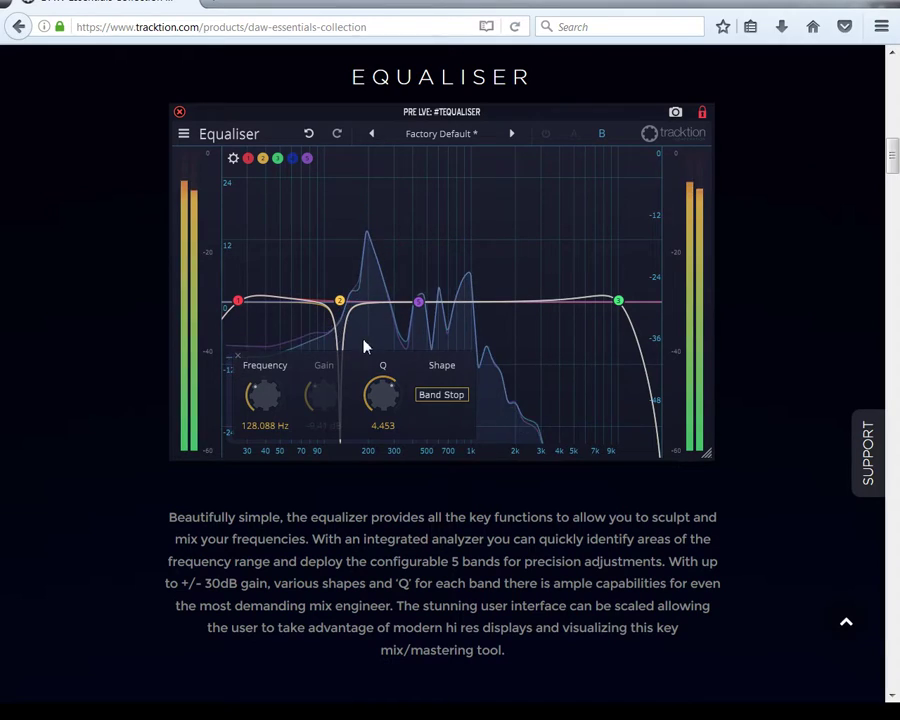
- Turn band 2 into a high shelf at 475.211 Hz boosting +2.37 dB with Q 1.317
{"action": "right_click", "coordinate": [341, 302]}
{"action": "mouse_move", "coordinate": [362, 322]}
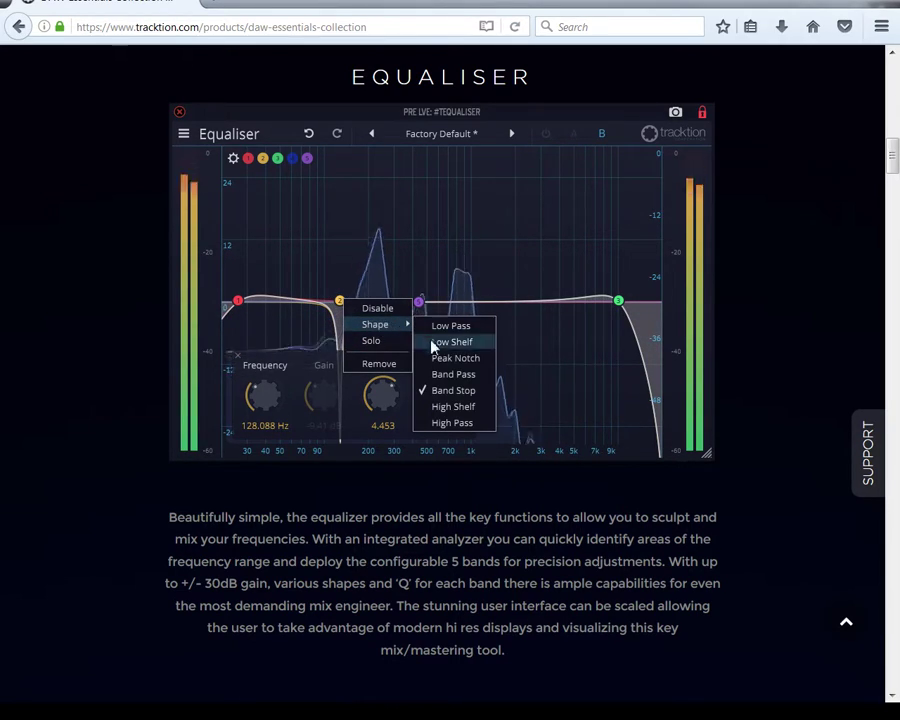
{"action": "left_click", "coordinate": [440, 406]}
{"action": "left_click_drag", "start_coordinate": [346, 331], "coordinate": [506, 297]}
{"action": "scroll", "coordinate": [503, 298], "scroll_direction": "down", "scroll_amount": 5}
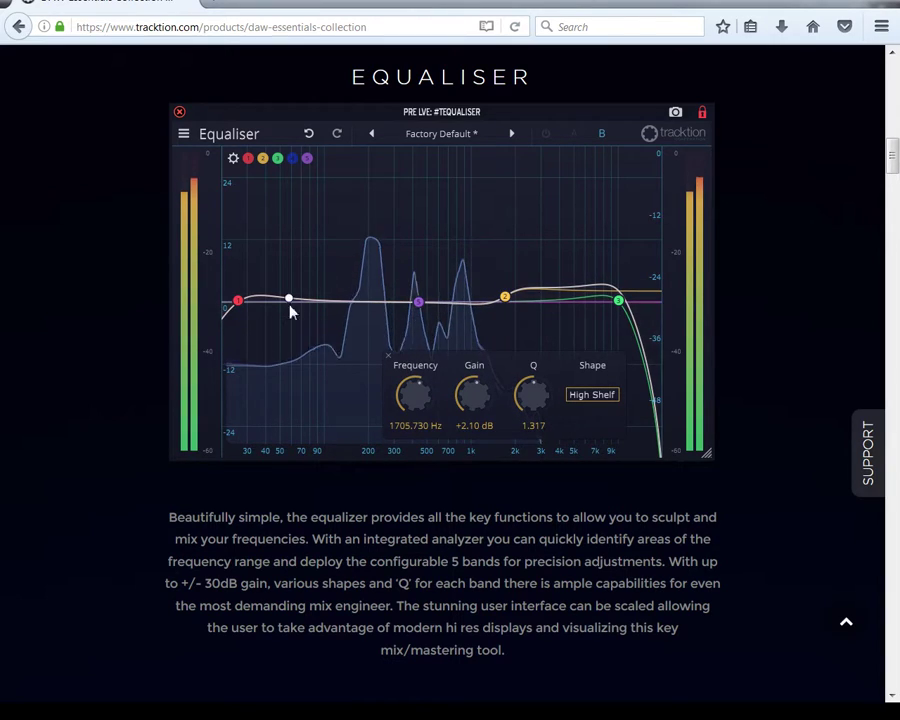
{"action": "mouse_move", "coordinate": [507, 302]}
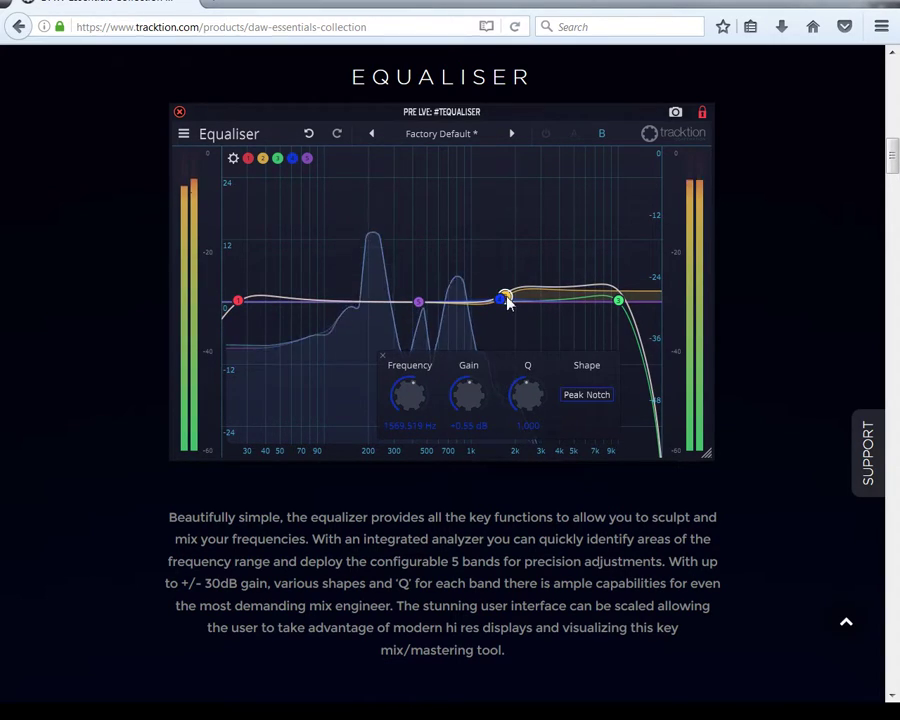
{"action": "left_click_drag", "start_coordinate": [507, 302], "coordinate": [423, 301]}
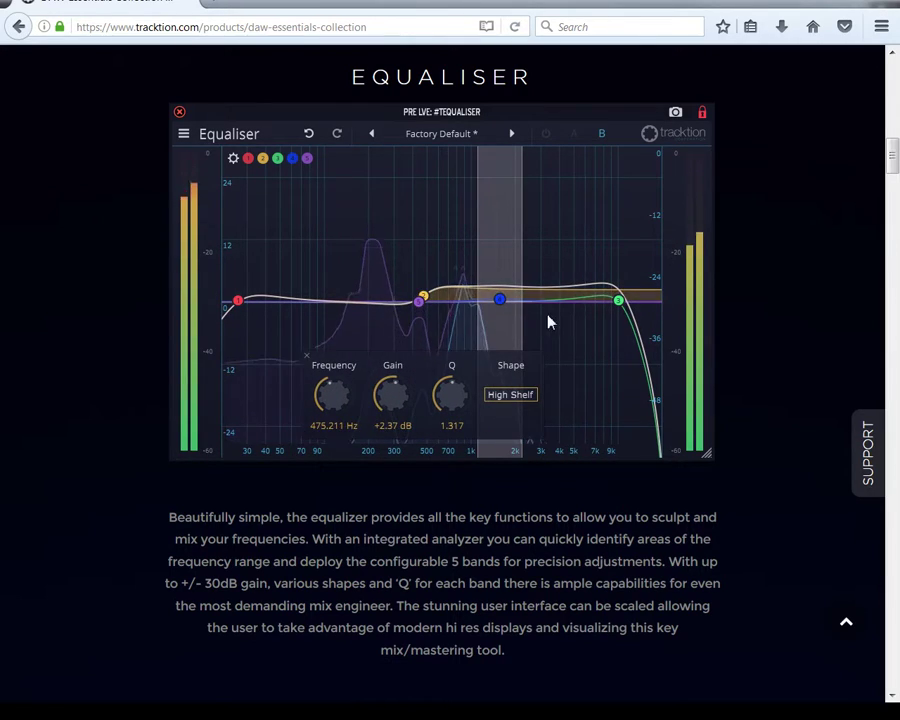
- Nudge the band 3 node slightly higher in frequency
{"action": "mouse_move", "coordinate": [500, 301]}
{"action": "left_mouse_down"}
{"action": "mouse_move", "coordinate": [510, 302]}
{"action": "mouse_move", "coordinate": [462, 288]}
{"action": "mouse_move", "coordinate": [452, 226]}
{"action": "mouse_move", "coordinate": [398, 200]}
{"action": "mouse_move", "coordinate": [420, 187]}
{"action": "mouse_move", "coordinate": [566, 209]}
{"action": "mouse_move", "coordinate": [520, 233]}
{"action": "mouse_move", "coordinate": [375, 226]}
{"action": "mouse_move", "coordinate": [398, 265]}
{"action": "mouse_move", "coordinate": [536, 233]}
{"action": "mouse_move", "coordinate": [534, 286]}
{"action": "mouse_move", "coordinate": [427, 282]}
{"action": "mouse_move", "coordinate": [289, 249]}
{"action": "mouse_move", "coordinate": [466, 269]}
{"action": "mouse_move", "coordinate": [493, 305]}
{"action": "mouse_move", "coordinate": [502, 292]}
{"action": "left_mouse_up"}
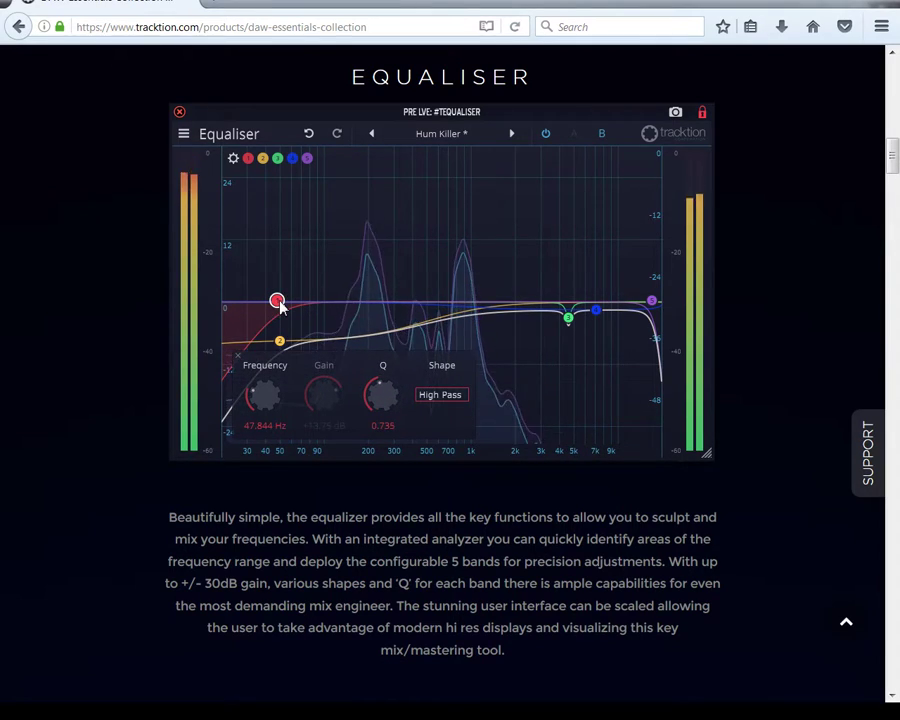
- Show the global Output Gain, Solo Gain and Analyser Mode settings and list the analyser modes
{"action": "left_click", "coordinate": [233, 159]}
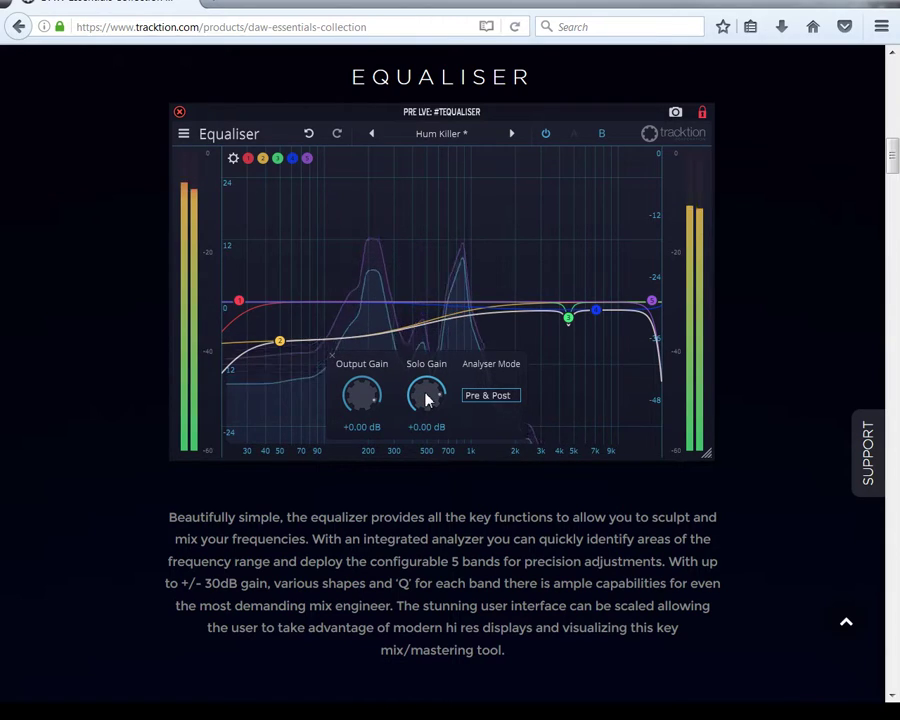
{"action": "left_click", "coordinate": [475, 396]}
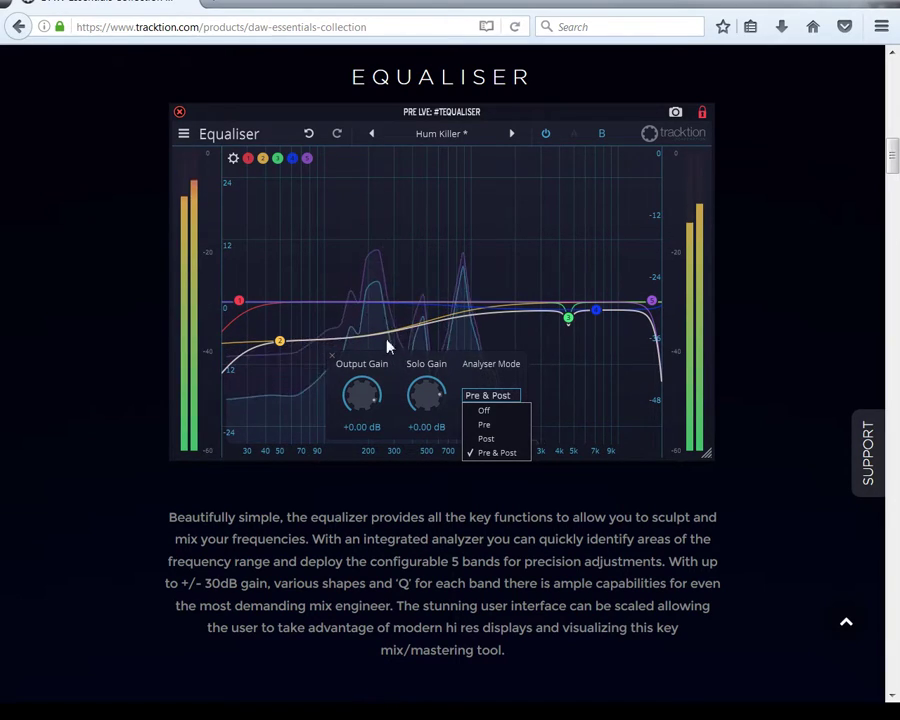
- Set the analyser to Pre only, then back to Pre & Post
{"action": "left_click", "coordinate": [483, 425]}
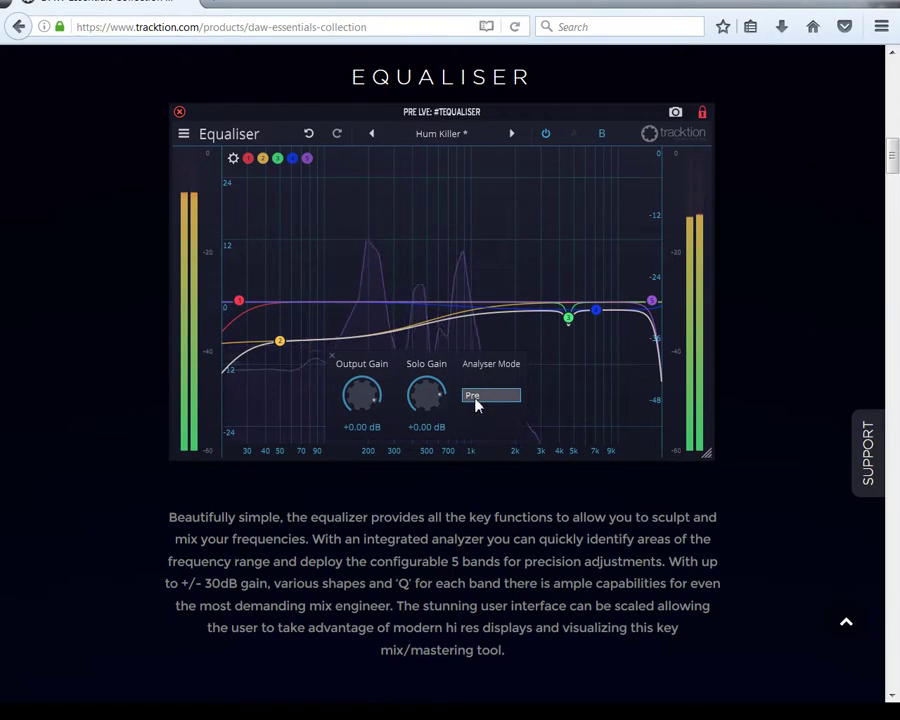
{"action": "left_click", "coordinate": [477, 400]}
{"action": "left_click", "coordinate": [482, 452]}
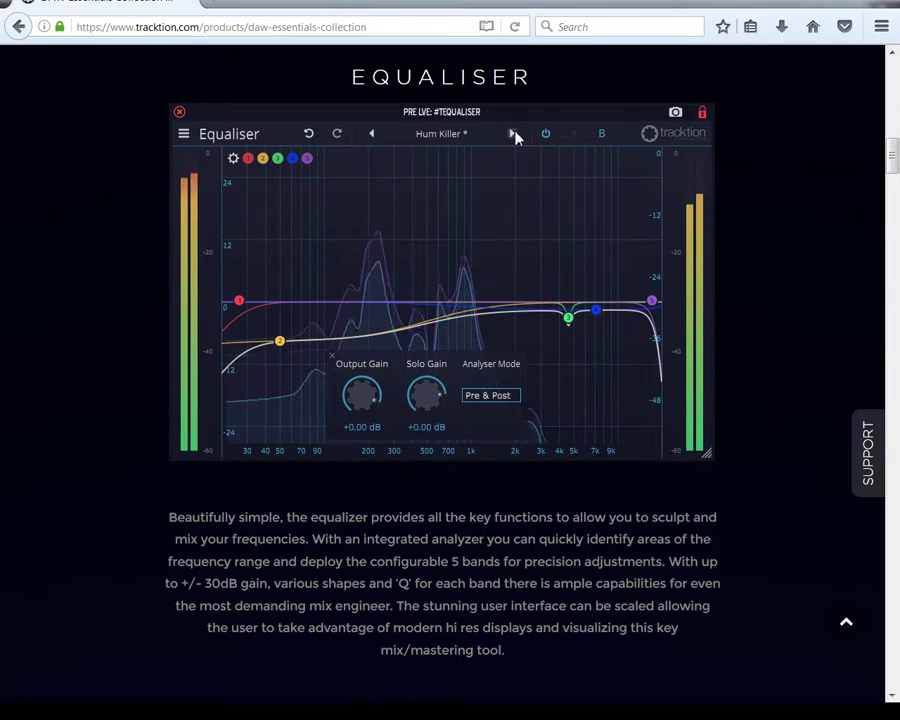
{"action": "left_click", "coordinate": [450, 136]}
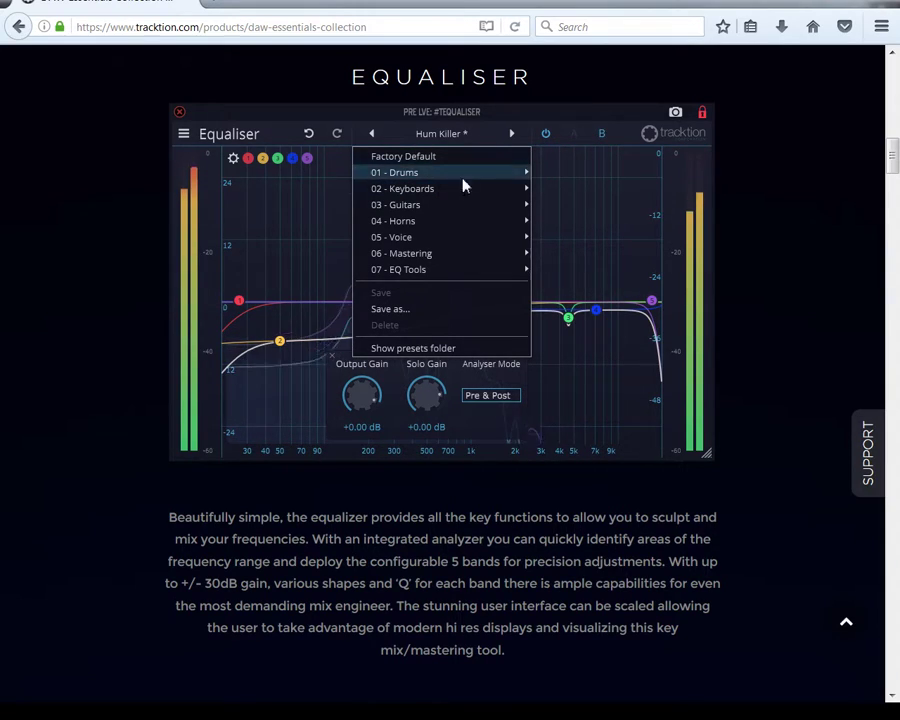
{"action": "left_click", "coordinate": [575, 137]}
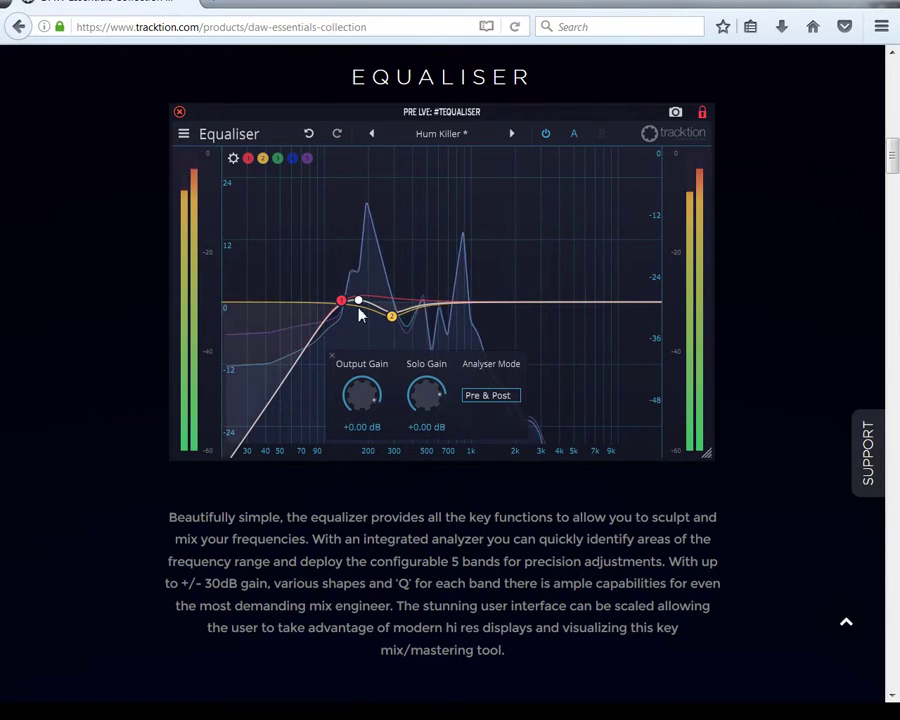
{"action": "left_click", "coordinate": [601, 135]}
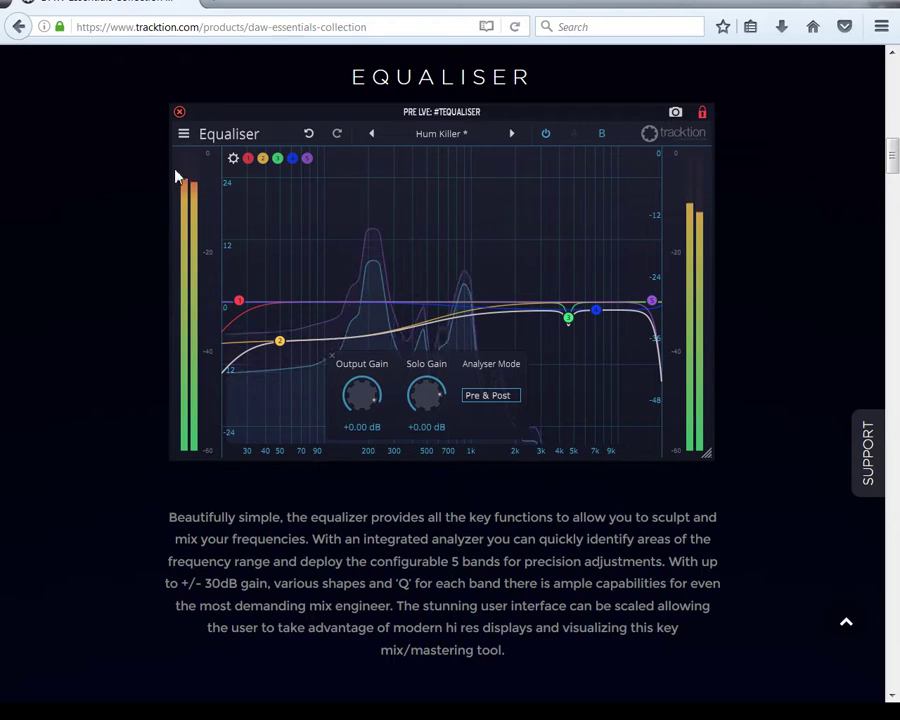
- Switch the plugin's colour scheme from Dark to Light from the main menu
{"action": "left_click", "coordinate": [183, 134]}
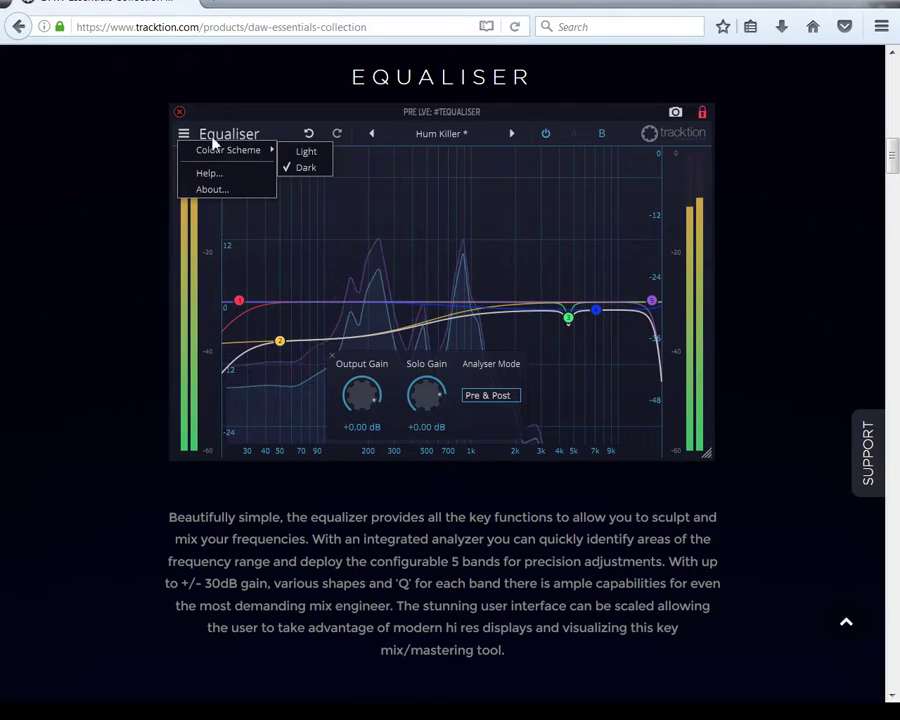
{"action": "mouse_move", "coordinate": [235, 148]}
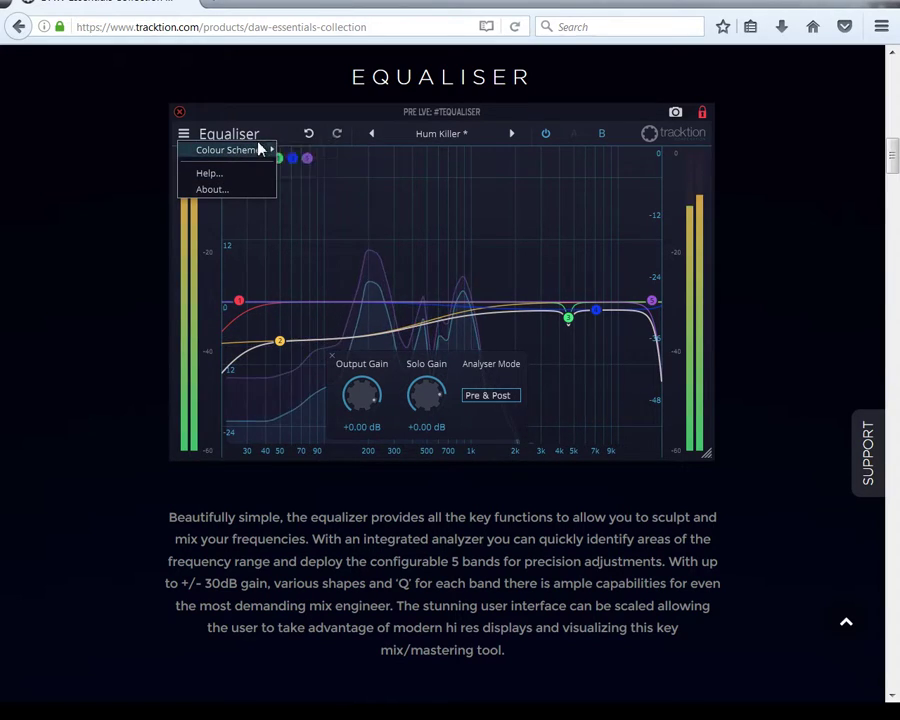
{"action": "left_click", "coordinate": [295, 152]}
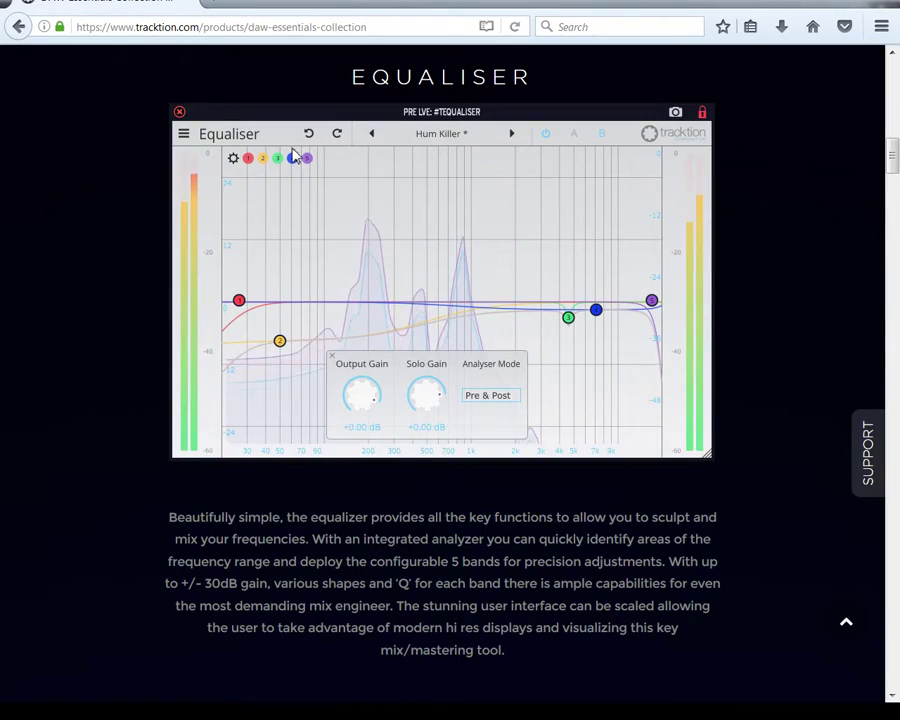